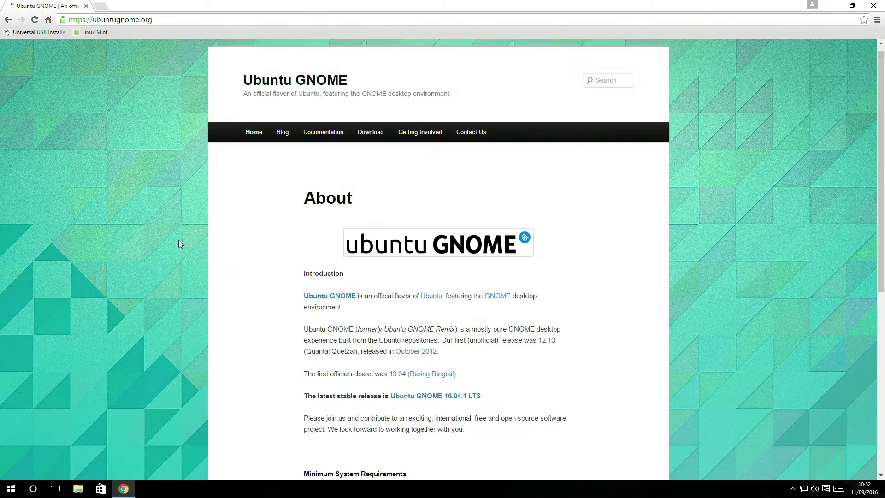
{"action": "scroll", "coordinate": [178, 240], "scroll_direction": "down", "scroll_amount": 8}
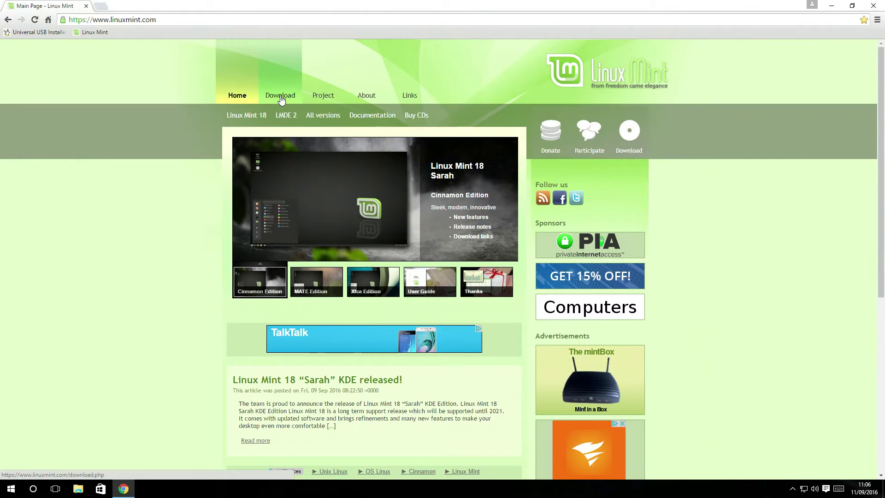
Download the Linux Mint 18 Cinnamon 64-bit ISO from the UK Bytemark Hosting mirror
{"action": "left_click", "coordinate": [280, 95]}
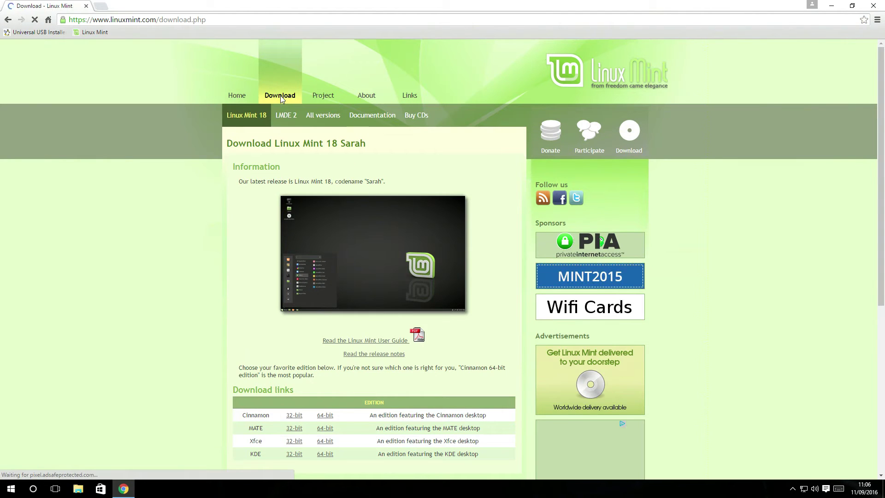
{"action": "scroll", "coordinate": [281, 318], "scroll_direction": "down", "scroll_amount": 1}
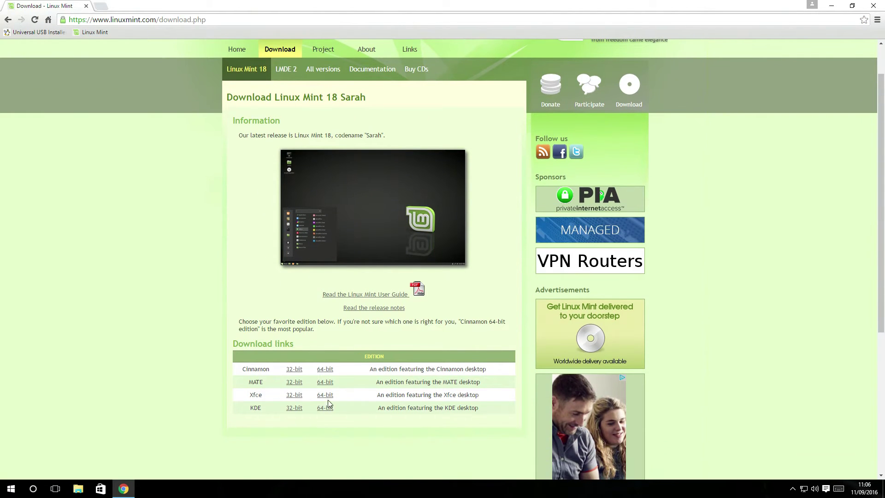
{"action": "left_click", "coordinate": [326, 371]}
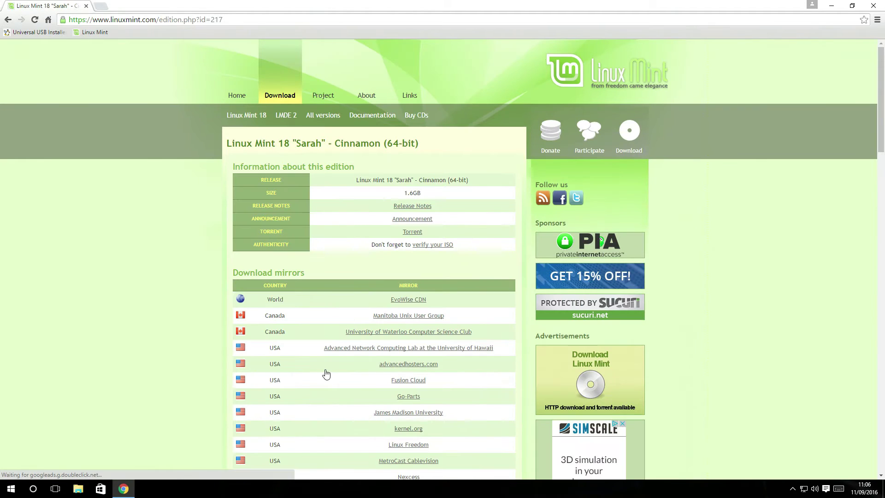
{"action": "scroll", "coordinate": [325, 372], "scroll_direction": "down", "scroll_amount": 7}
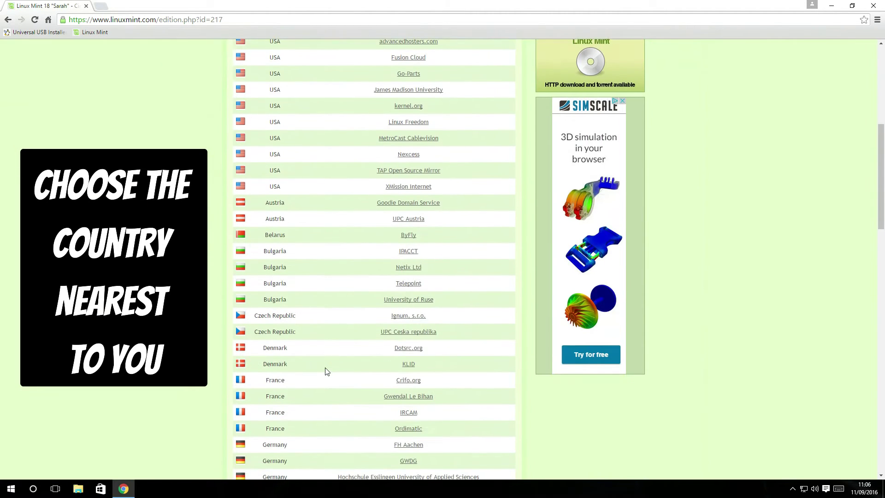
{"action": "scroll", "coordinate": [325, 371], "scroll_direction": "down", "scroll_amount": 6}
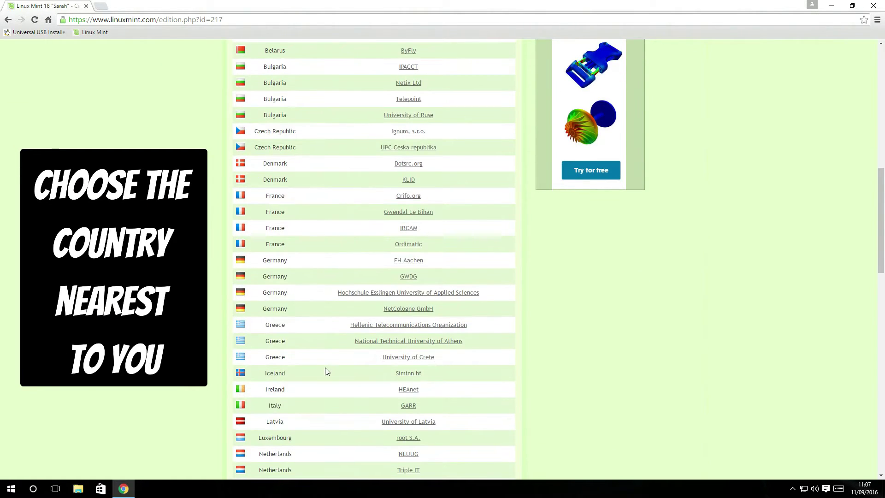
{"action": "scroll", "coordinate": [326, 369], "scroll_direction": "down", "scroll_amount": 5}
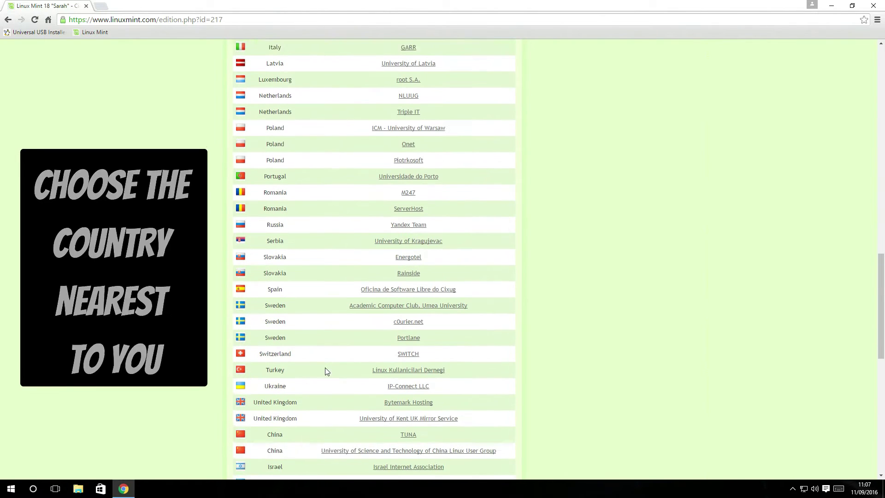
{"action": "left_click", "coordinate": [405, 393]}
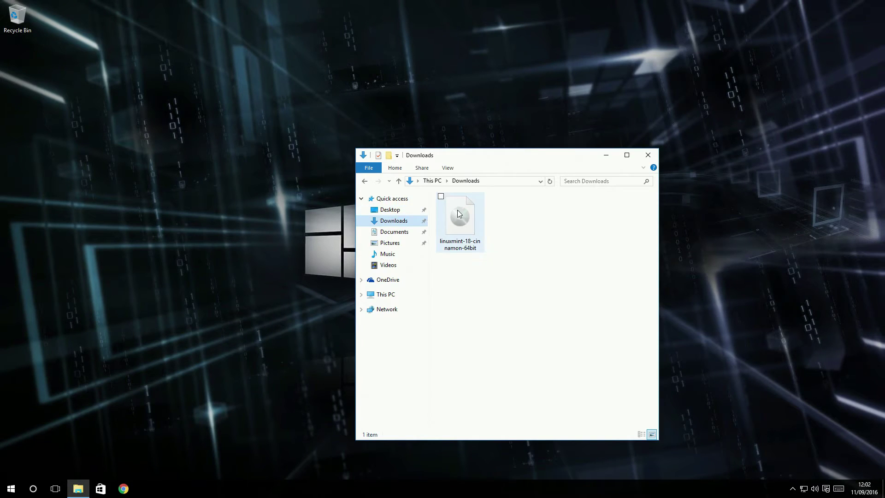
Choose Burn disc image for the Linux Mint ISO in Downloads
{"action": "right_click", "coordinate": [460, 213]}
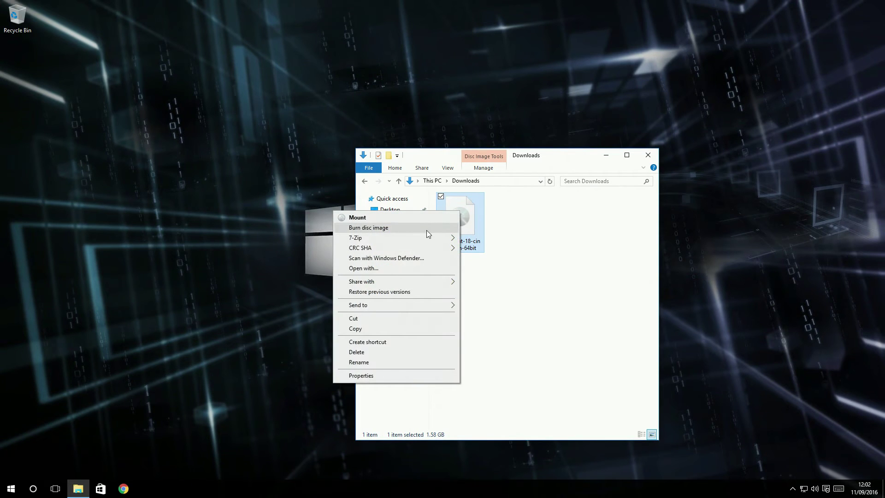
{"action": "left_click", "coordinate": [427, 231]}
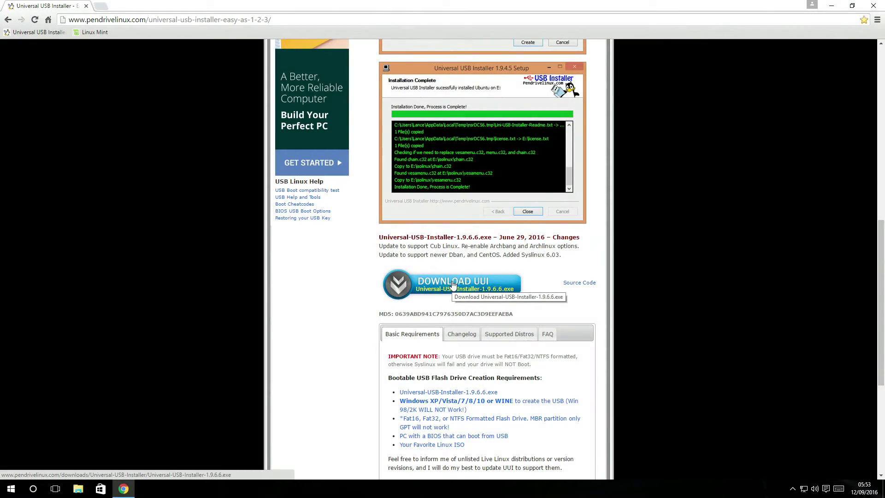
Download Universal-USB-Installer-1.9.6.6.exe from pendrivelinux.com
{"action": "left_click", "coordinate": [453, 285]}
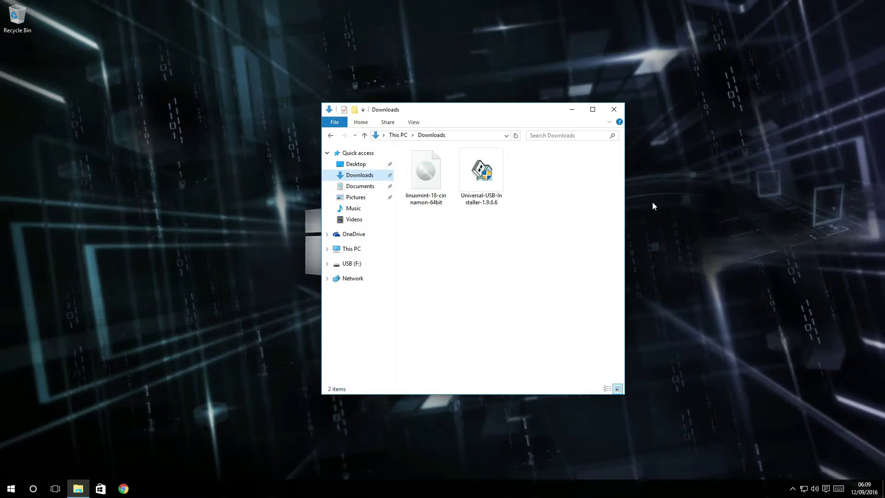
Launch Universal USB Installer 1.9.6.6 and accept the licence agreement
{"action": "left_click", "coordinate": [471, 180]}
{"action": "double_click", "coordinate": [472, 179]}
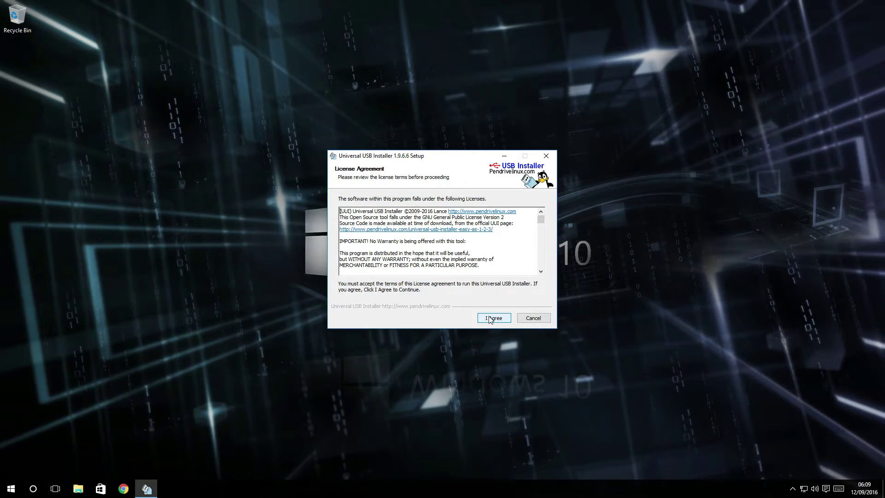
{"action": "left_click", "coordinate": [489, 318]}
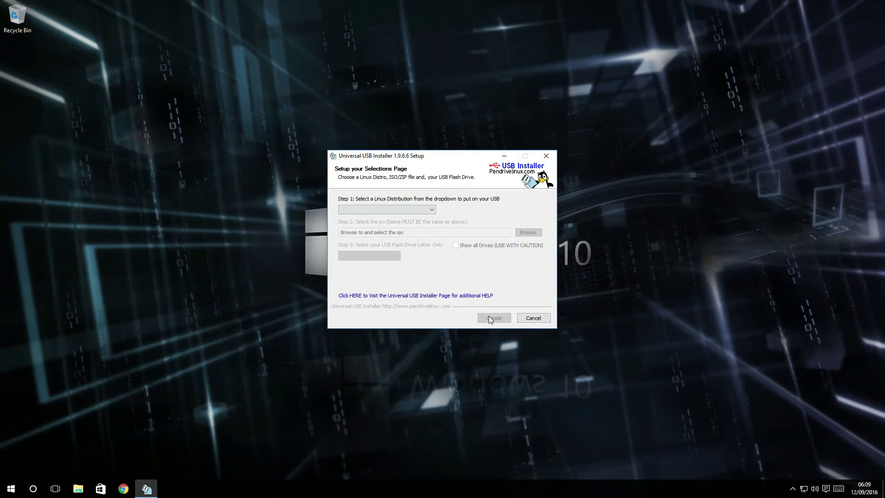
Select Linux Mint as the distribution and load the downloaded Linux Mint ISO
{"action": "left_click", "coordinate": [434, 211]}
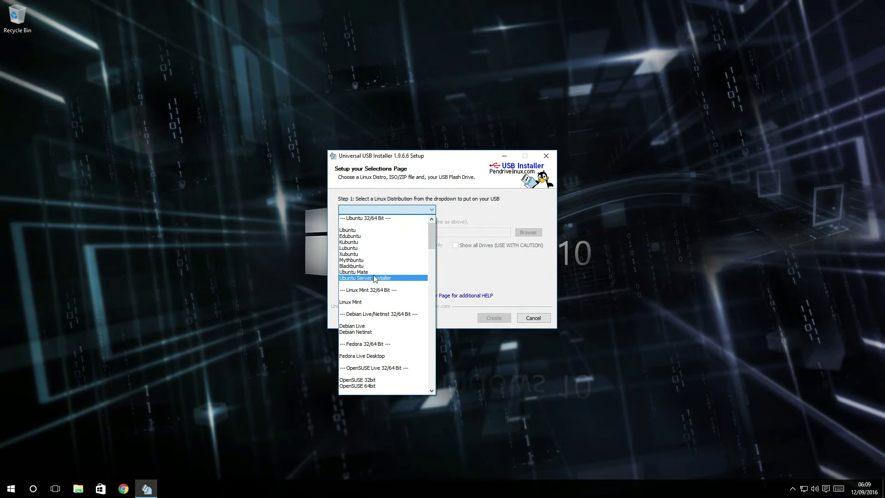
{"action": "left_click", "coordinate": [360, 303]}
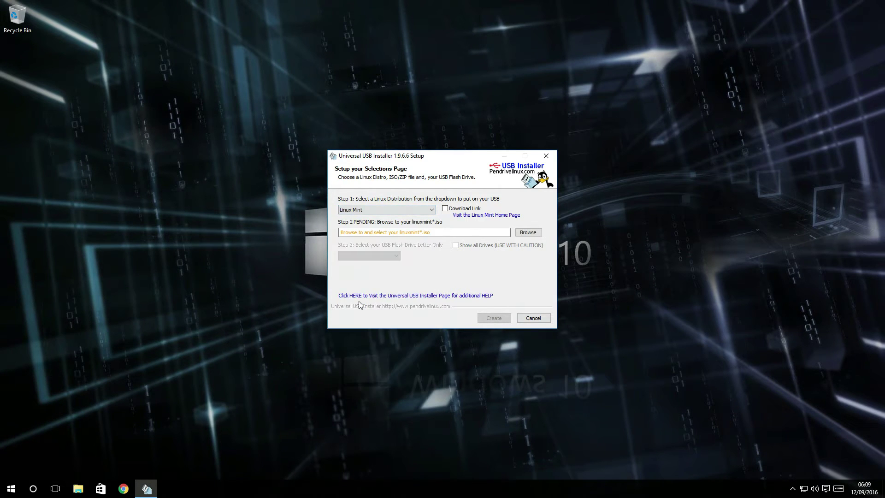
{"action": "left_click", "coordinate": [523, 234]}
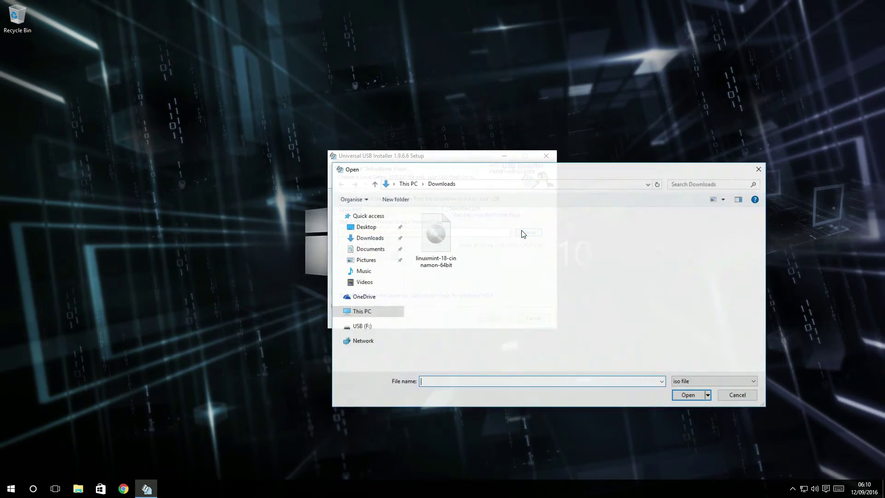
{"action": "left_click", "coordinate": [437, 236]}
{"action": "left_click", "coordinate": [686, 397]}
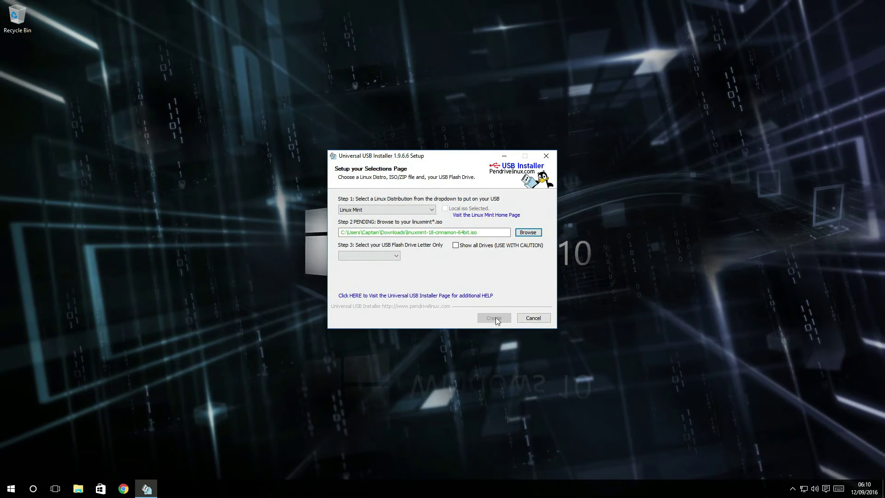
Target the F:\ USB 7GB drive, then create it and confirm overwriting F:
{"action": "left_click", "coordinate": [398, 256]}
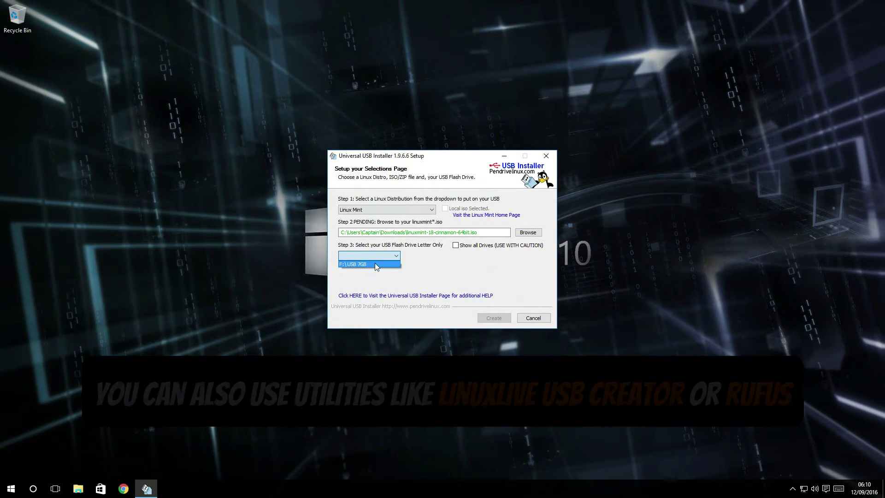
{"action": "left_click", "coordinate": [375, 263]}
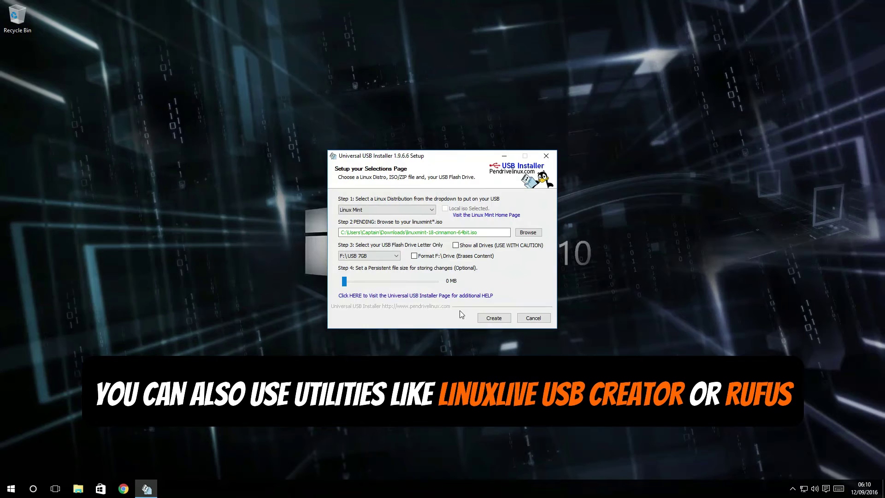
{"action": "left_click", "coordinate": [488, 320]}
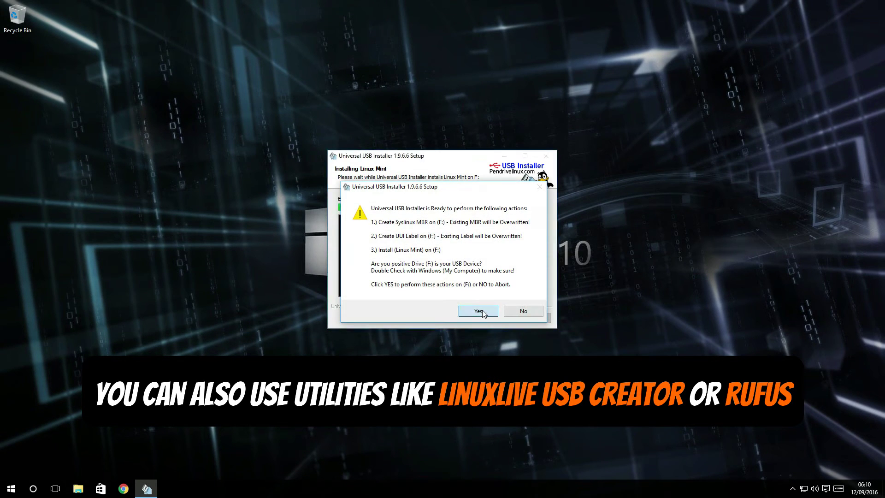
{"action": "left_click", "coordinate": [482, 310]}
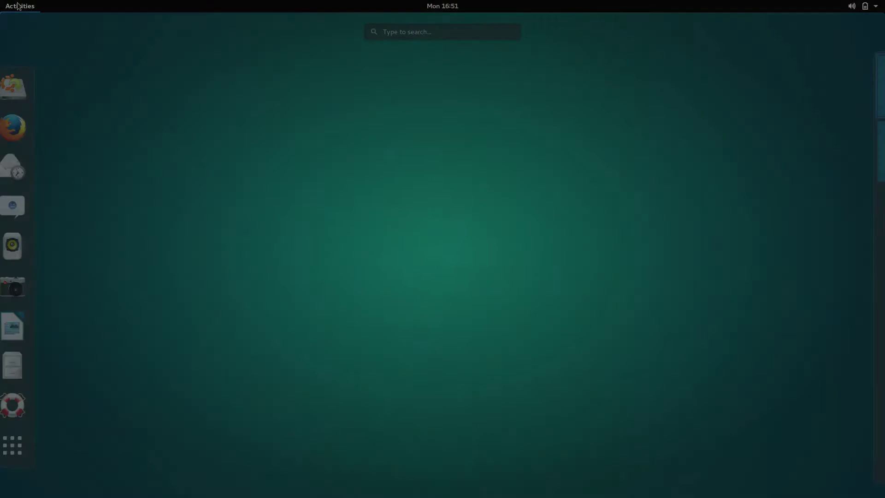
Launch Terminal from an Activities search for 'ter' and run lsblk
{"action": "left_click", "coordinate": [456, 31]}
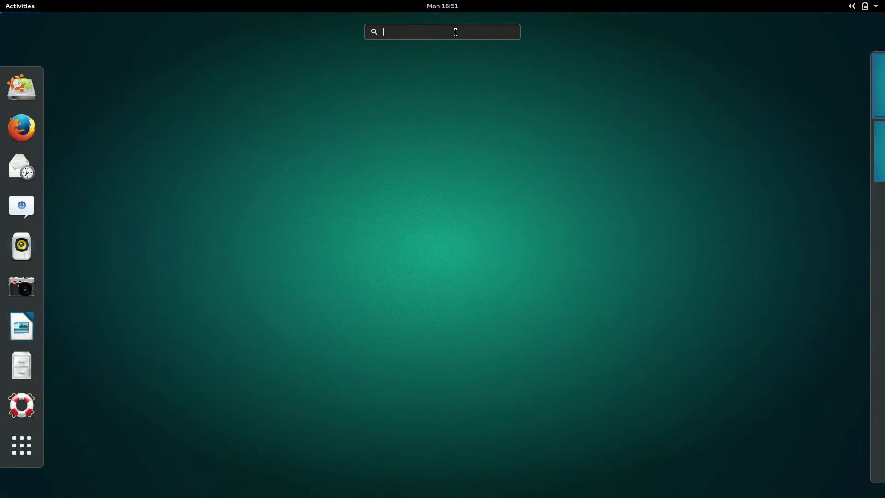
{"action": "type", "text": "ter"}
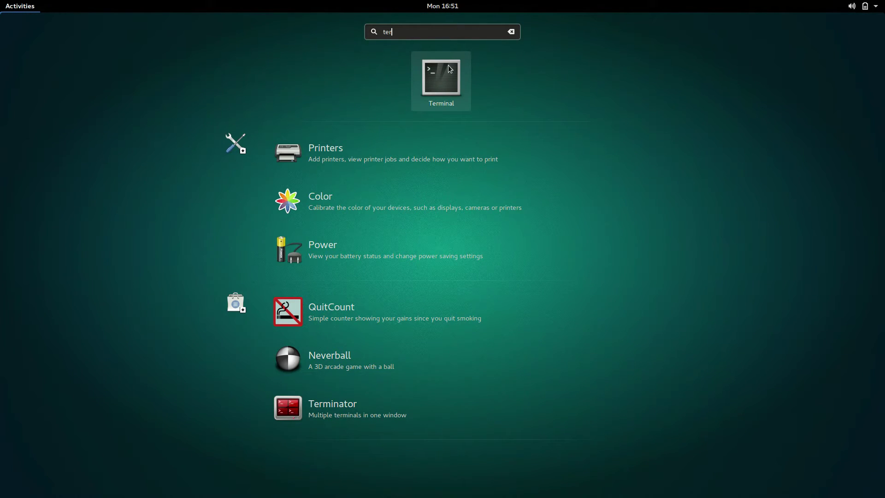
{"action": "left_click", "coordinate": [450, 69]}
{"action": "type", "text": "l"}
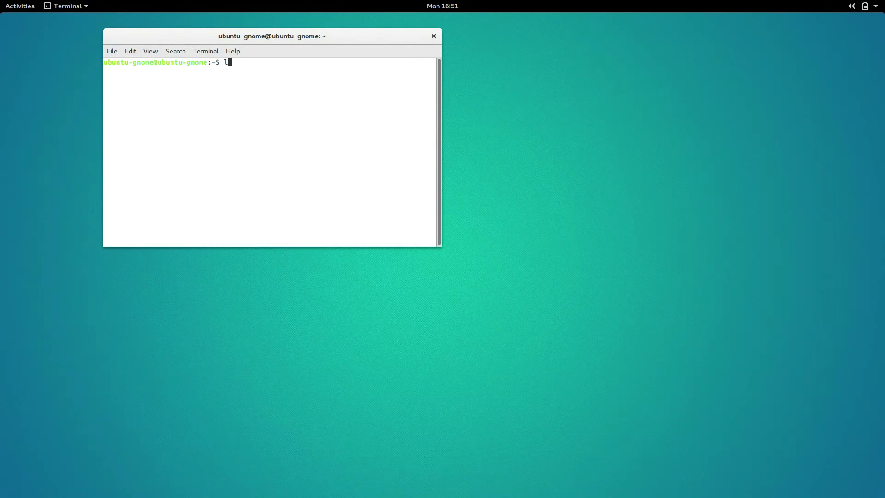
{"action": "type", "text": "s"}
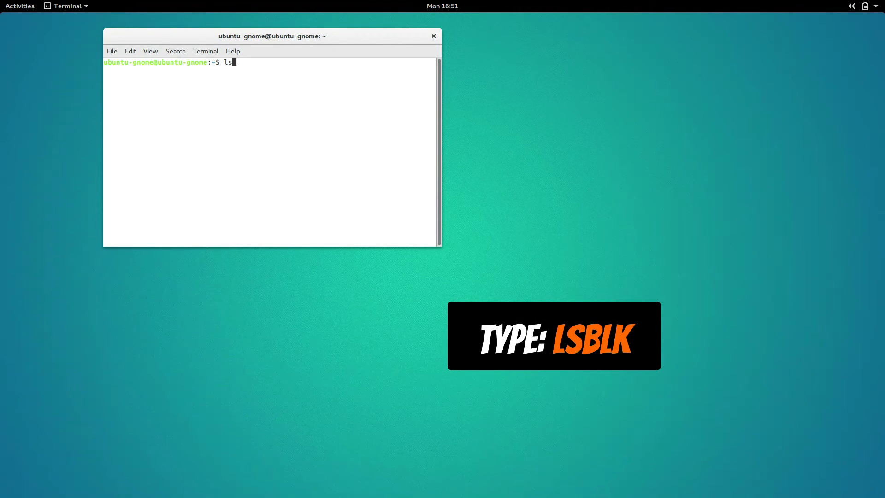
{"action": "type", "text": "blk"}
{"action": "key", "text": "Return"}
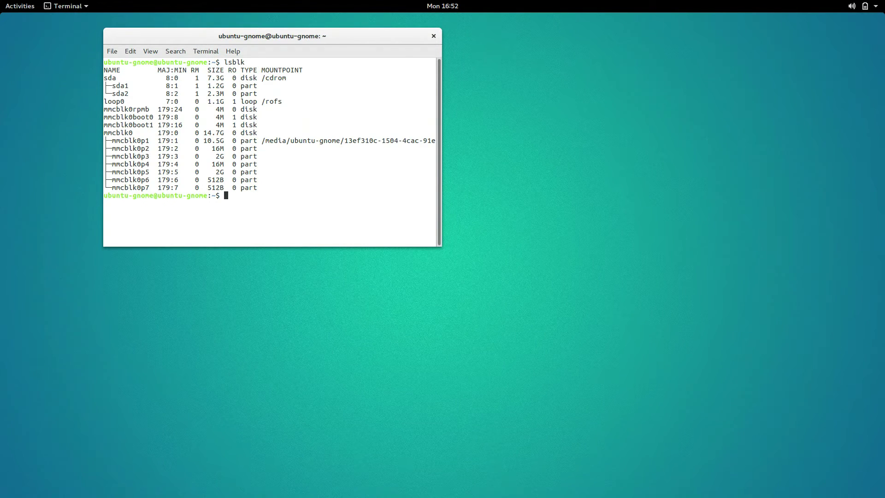
Rerun lsblk after plugging in the USB stick, enlarge the window and select sdb
{"action": "key", "text": "Up"}
{"action": "key", "text": "Return"}
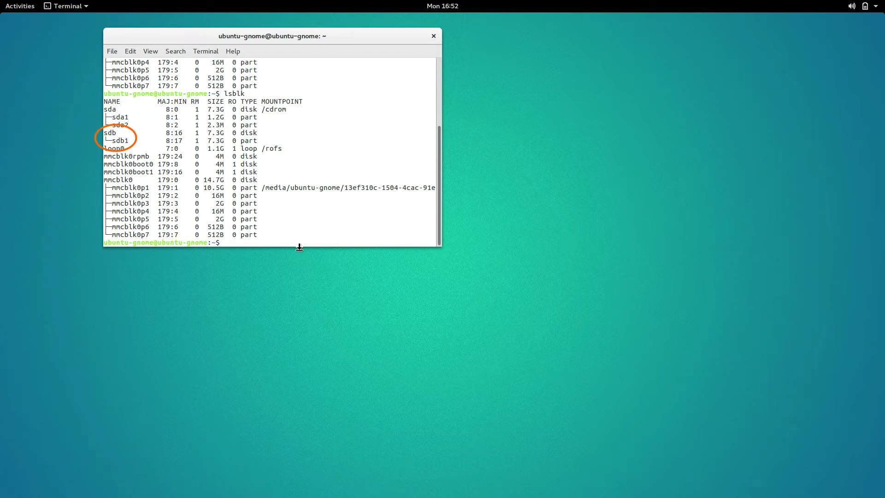
{"action": "left_click_drag", "start_coordinate": [299, 247], "coordinate": [294, 402]}
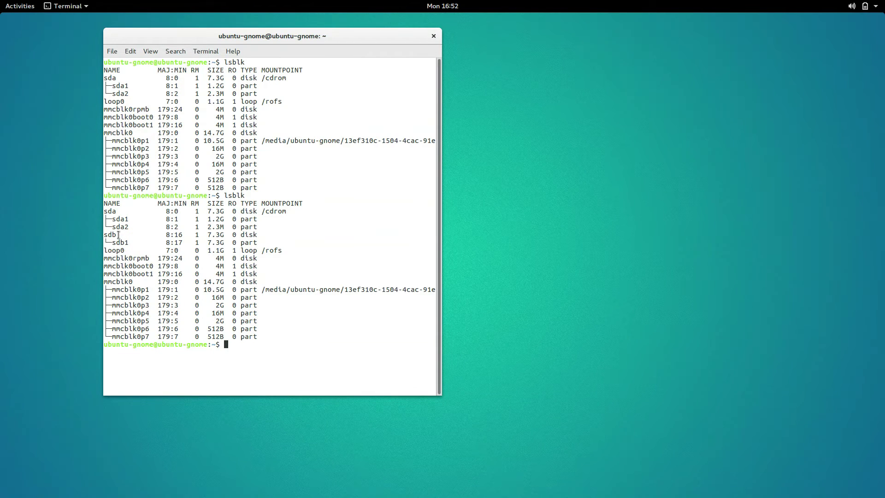
{"action": "left_click_drag", "start_coordinate": [121, 236], "coordinate": [94, 235]}
Run sudo dd with the Downloads Linux Mint ISO, of=/dev/sdb bs=4M; sync
{"action": "type", "text": "sudo dd "}
{"action": "type", "text": "if=/hom"}
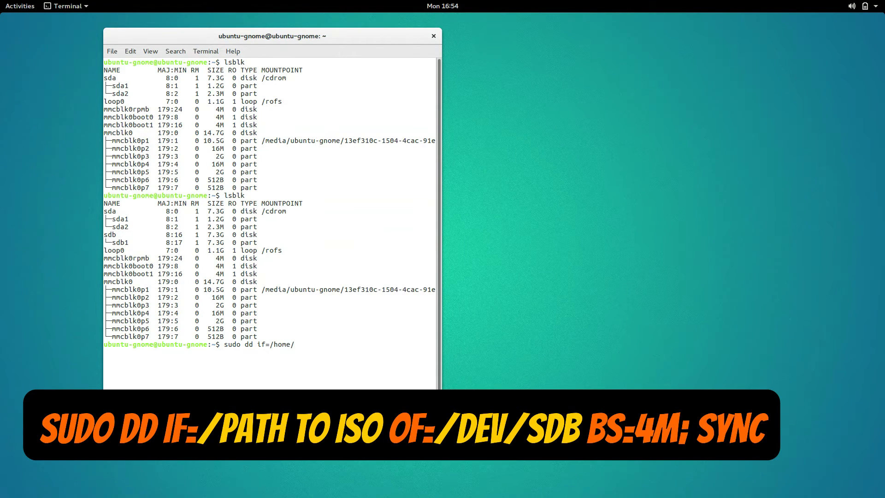
{"action": "type", "text": "e/"}
{"action": "key", "text": "Tab"}
{"action": "type", "text": "Down"}
{"action": "key", "text": "Tab"}
{"action": "type", "text": "l"}
{"action": "key", "text": "Tab"}
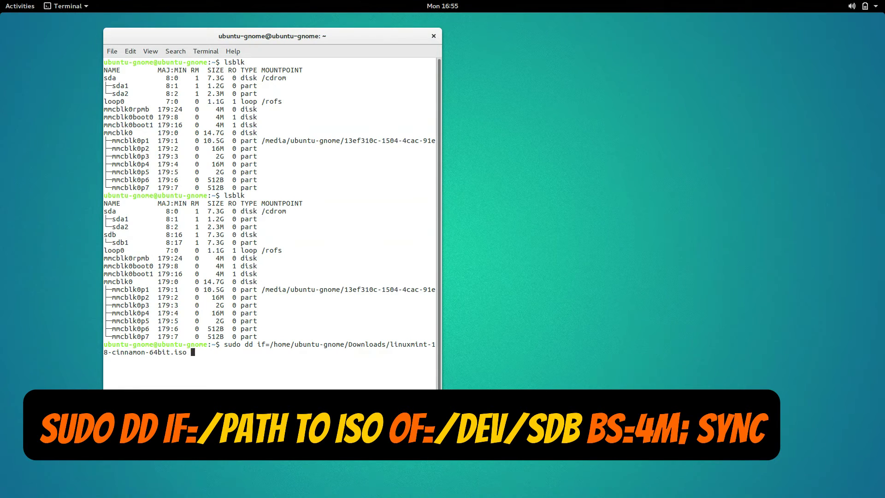
{"action": "type", "text": "of"}
{"action": "type", "text": "sdb bs=4M; sync"}
{"action": "key", "text": "Return"}
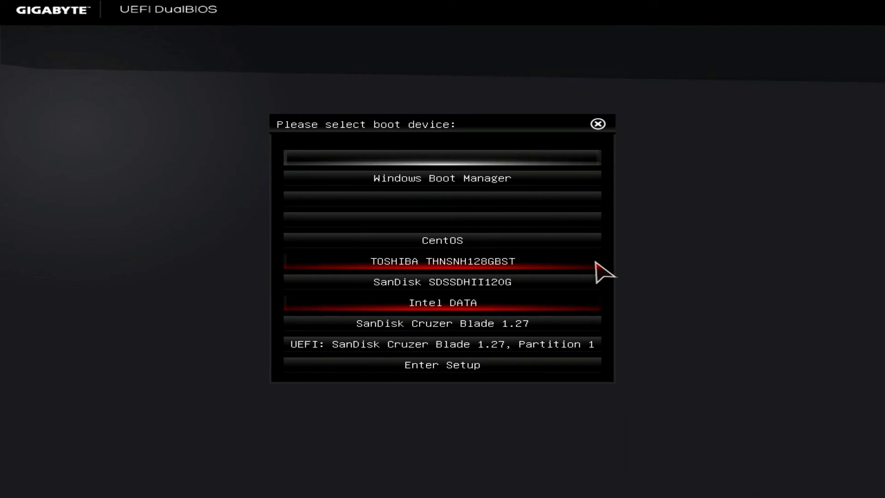
Move the boot selection down to 'UEFI: SanDisk Cruzer Blade 1.27, Partition 1'
{"action": "key", "text": "Down"}
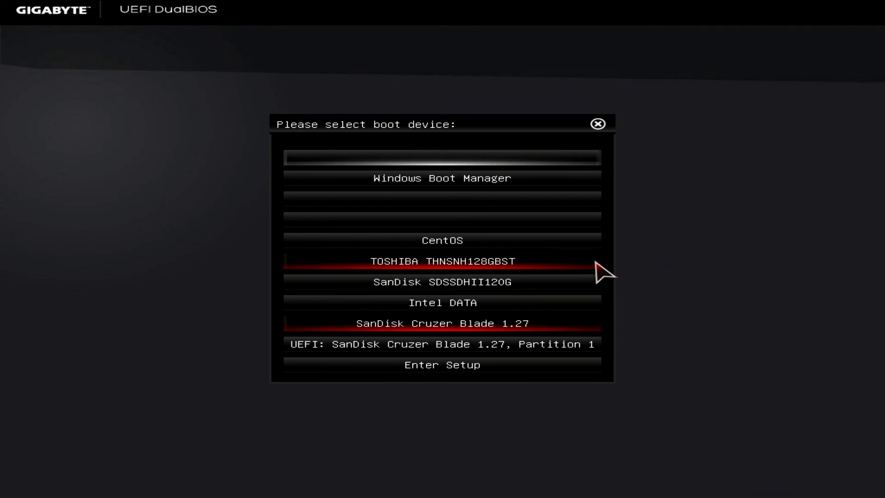
{"action": "key", "text": "Down"}
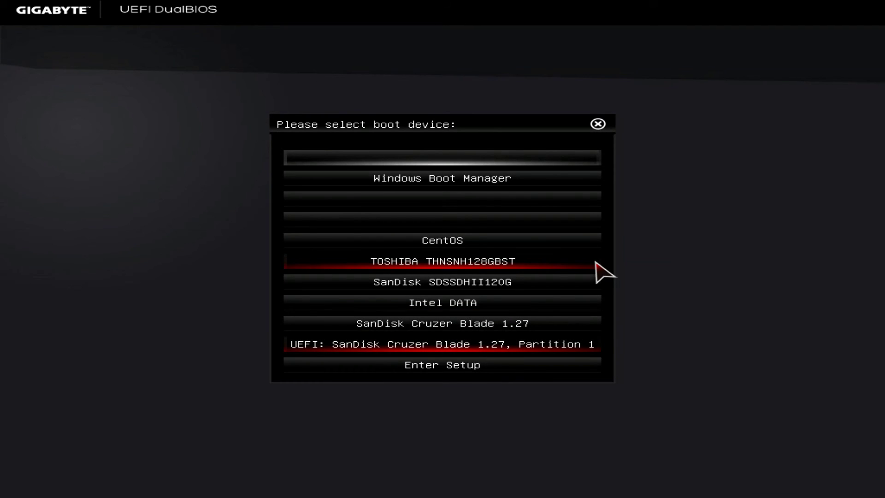